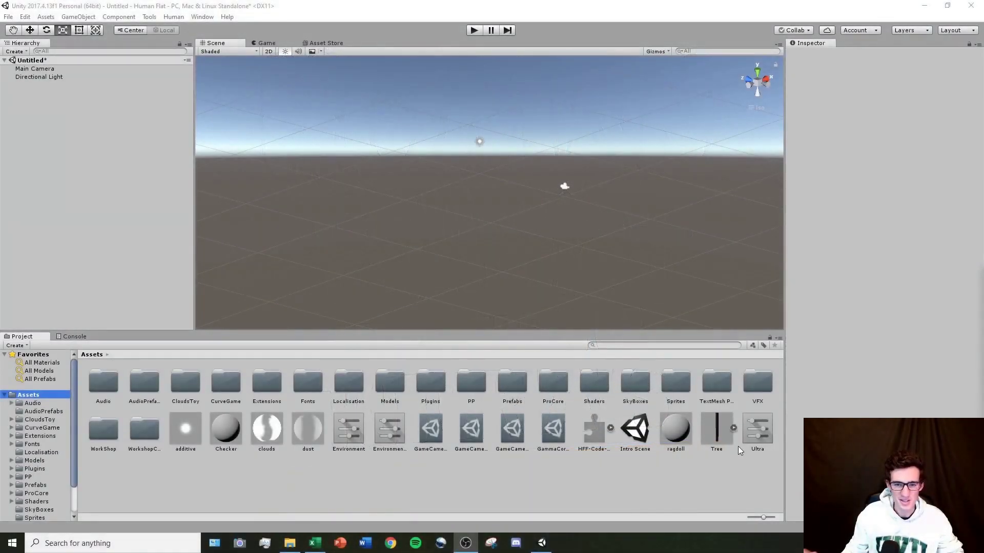
Step: Create a new scene from the File menu, discarding the previous untitled scene's unsaved changes
click(8, 17)
click(31, 29)
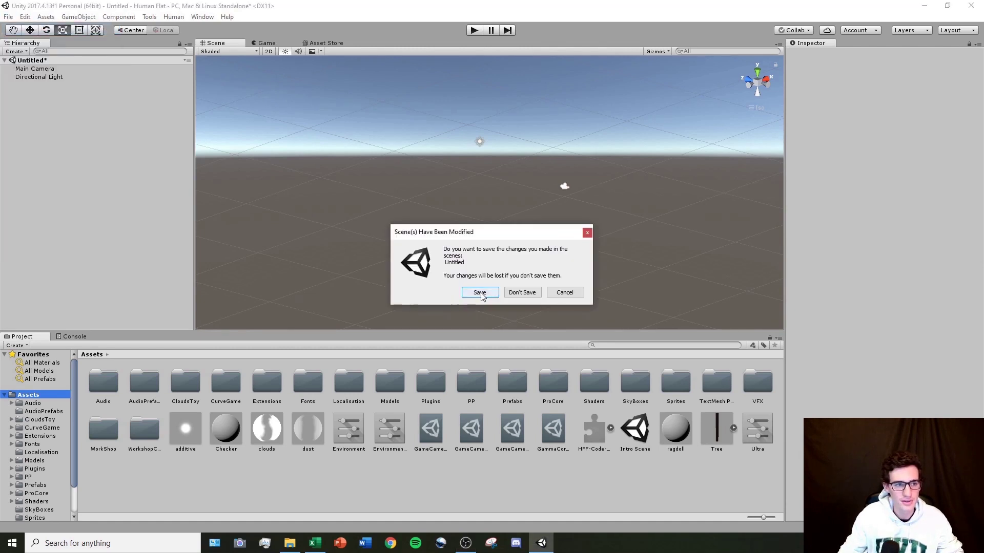
click(518, 296)
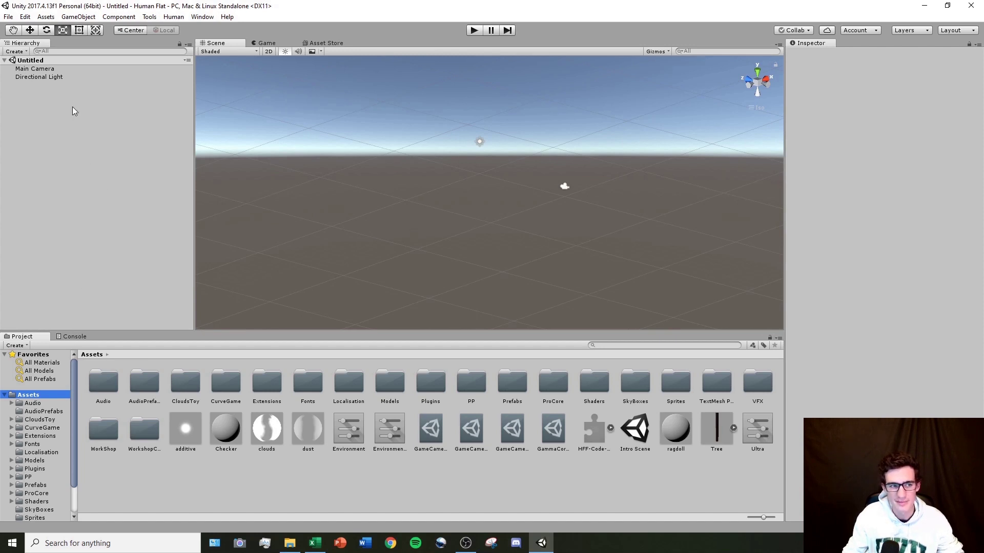
Step: Select Main Camera and Directional Light together in the Hierarchy and delete them
click(60, 69)
click(59, 78)
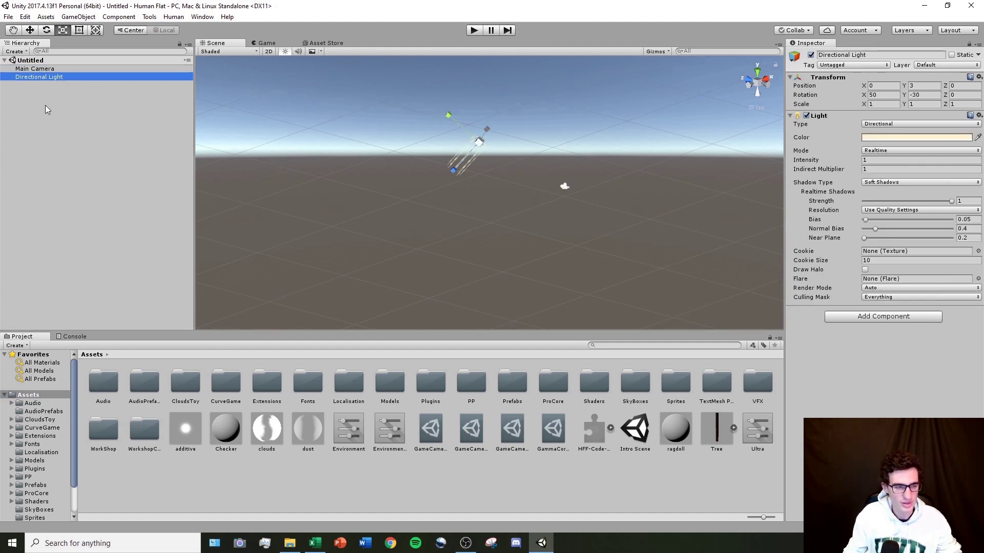
shift+click(39, 70)
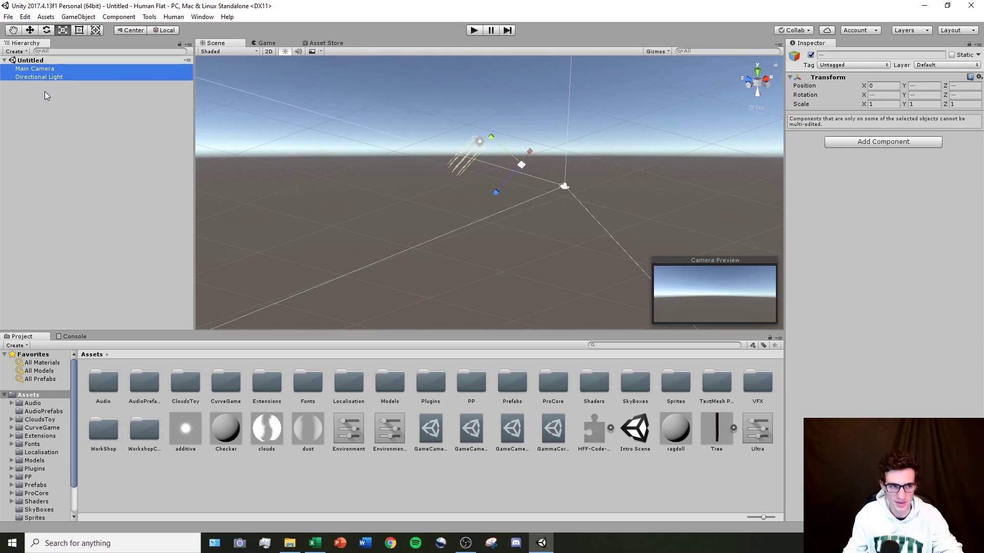
key(Delete)
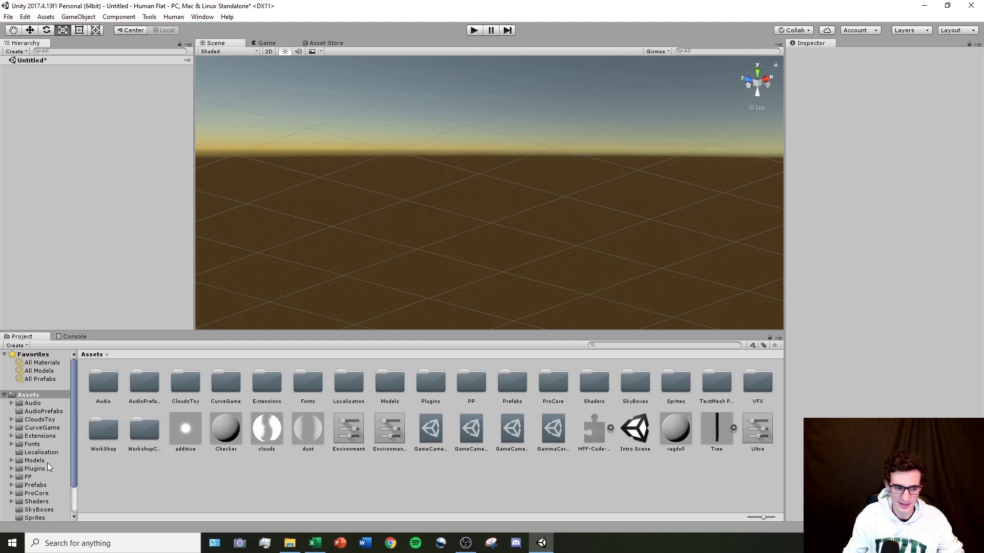
Step: Drag the Level prefab from Assets > WorkShop > Prefabs into the scene
scroll(47, 460, down, 3)
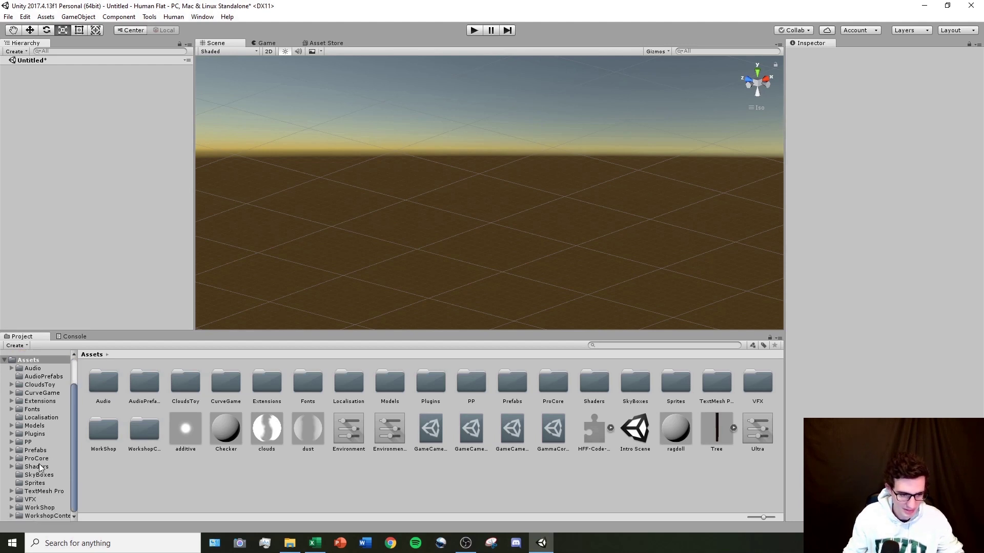
click(51, 507)
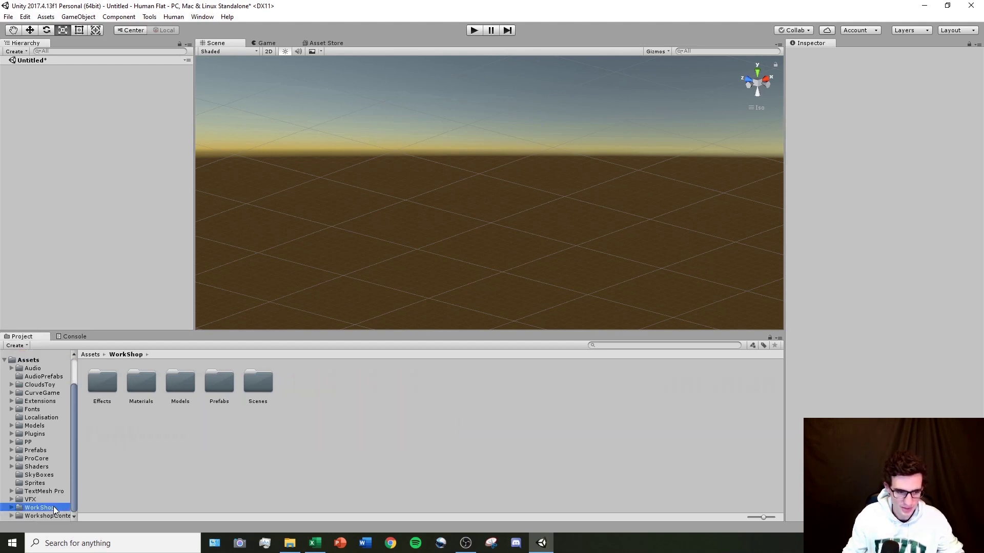
double_click(220, 384)
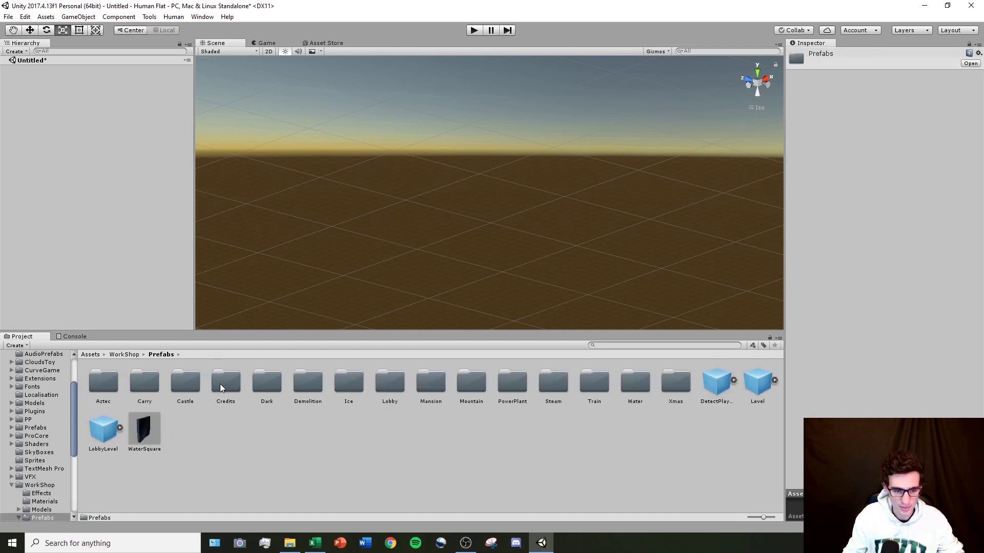
click(756, 387)
drag(757, 388, 40, 76)
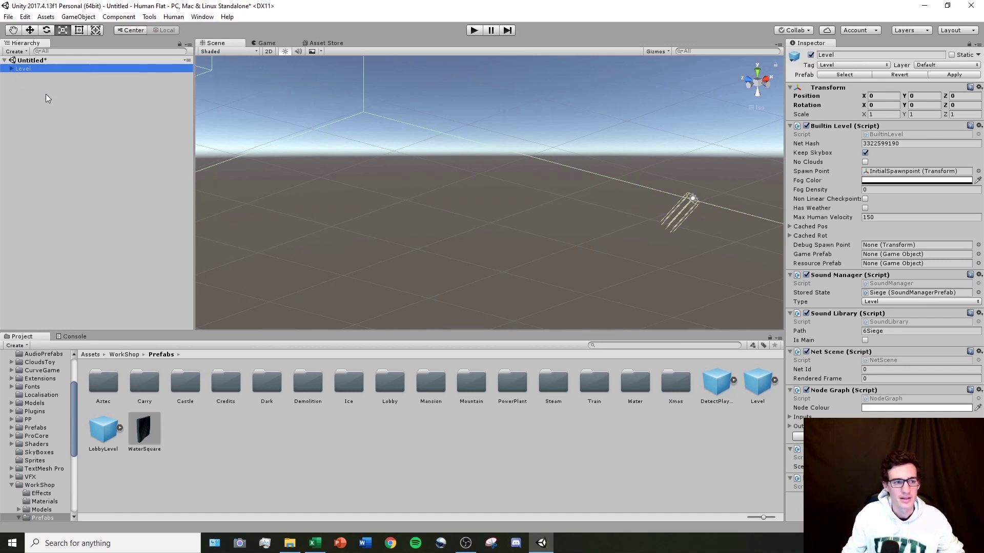
Step: Expand Level and inspect InitialSpawnpoint, FallTrigger, PassTrigger and its Directional Light, then deselect
click(46, 93)
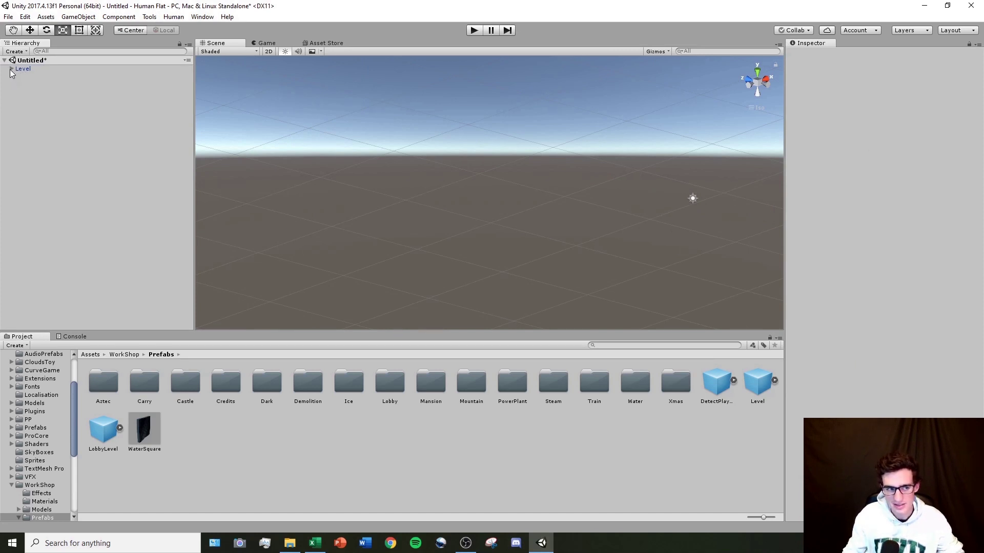
click(11, 70)
click(41, 78)
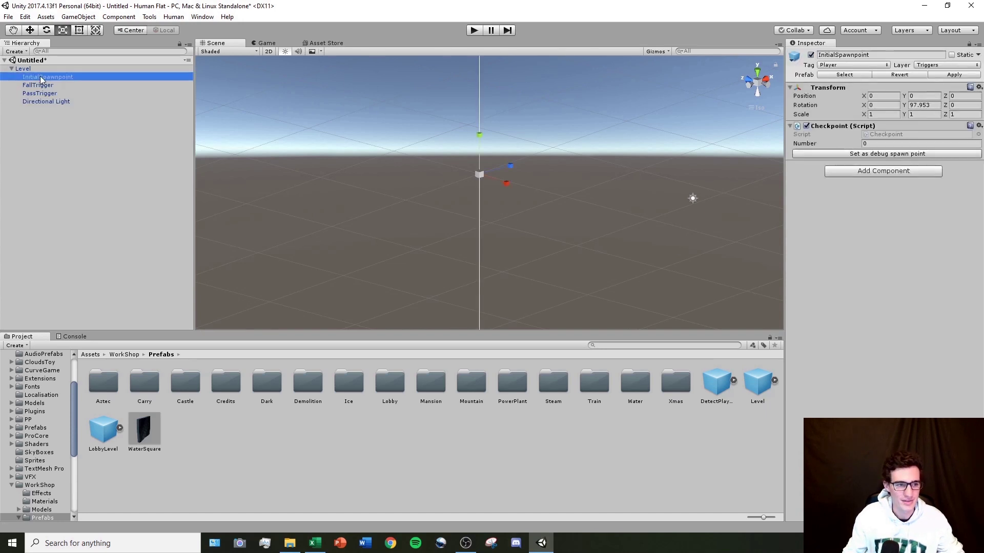
click(44, 85)
click(48, 93)
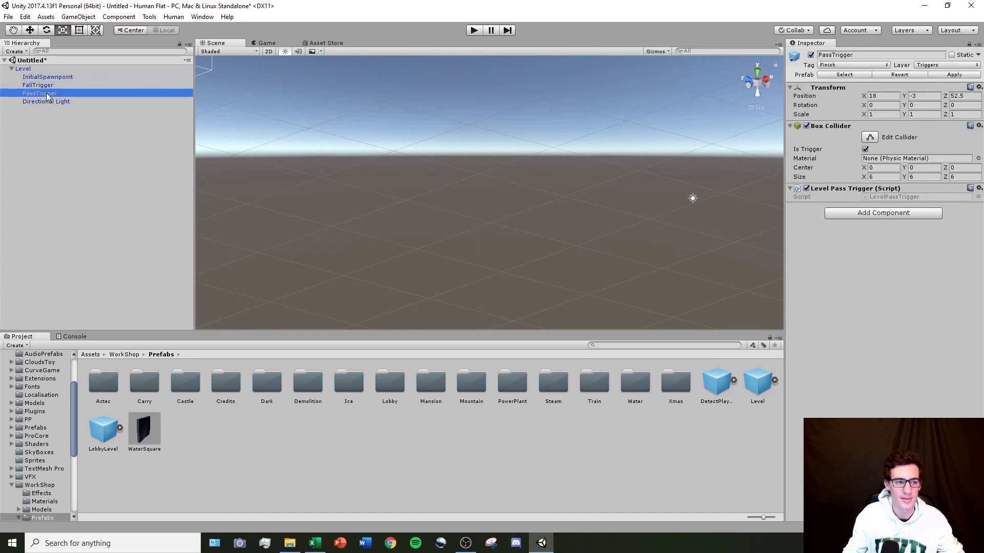
click(48, 102)
click(63, 142)
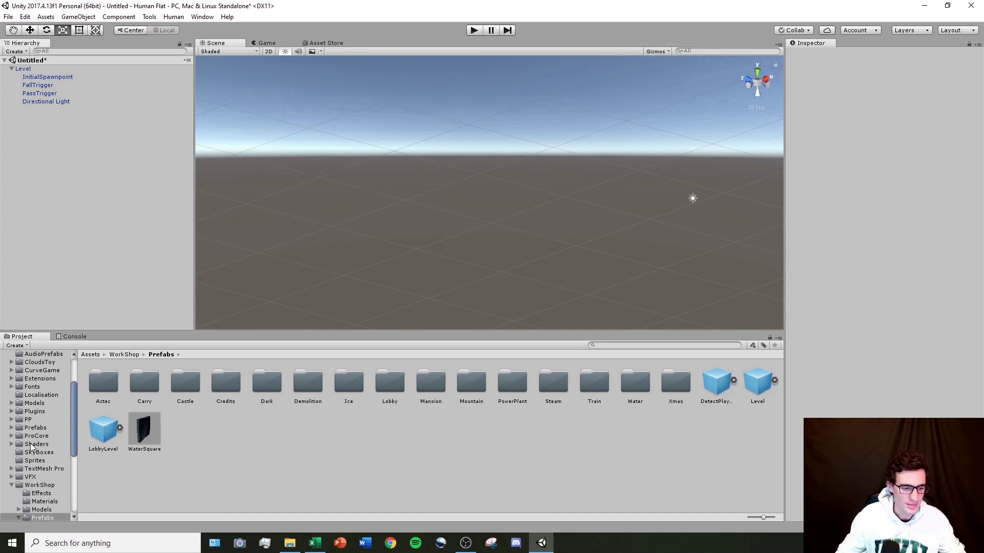
Step: Place the DarkwoodMechSmallBowlingBall1 from WorkShop > Prefabs > Lobby near the scene centre
click(39, 485)
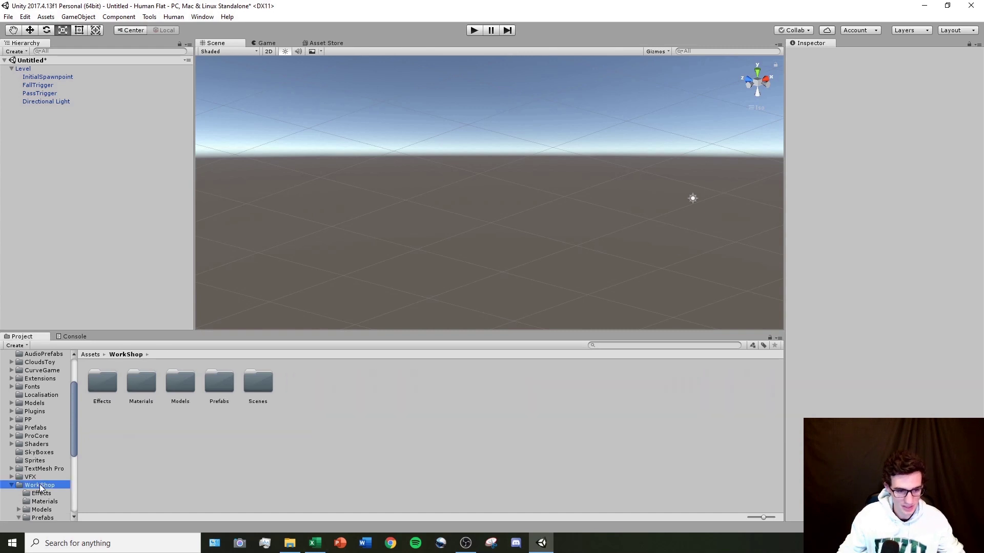
double_click(223, 385)
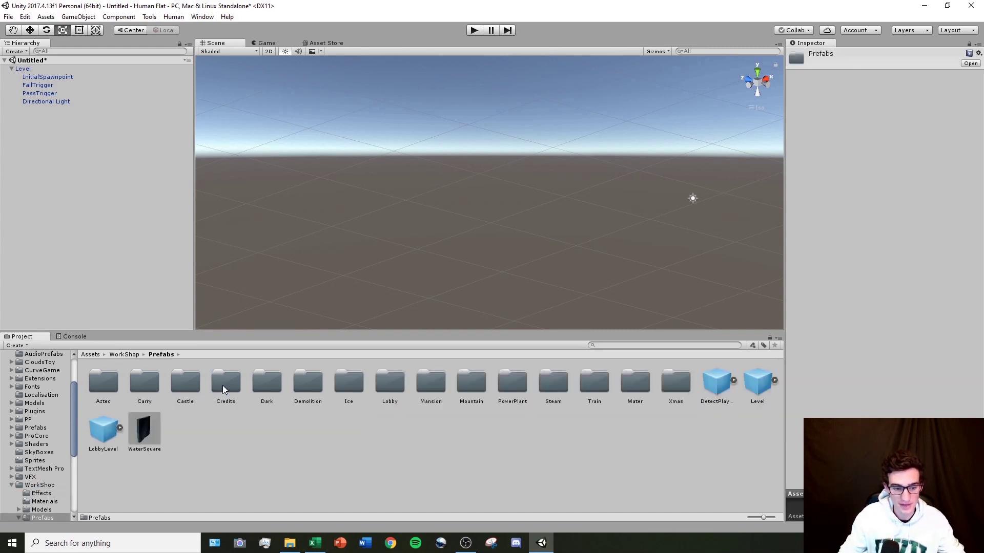
double_click(386, 387)
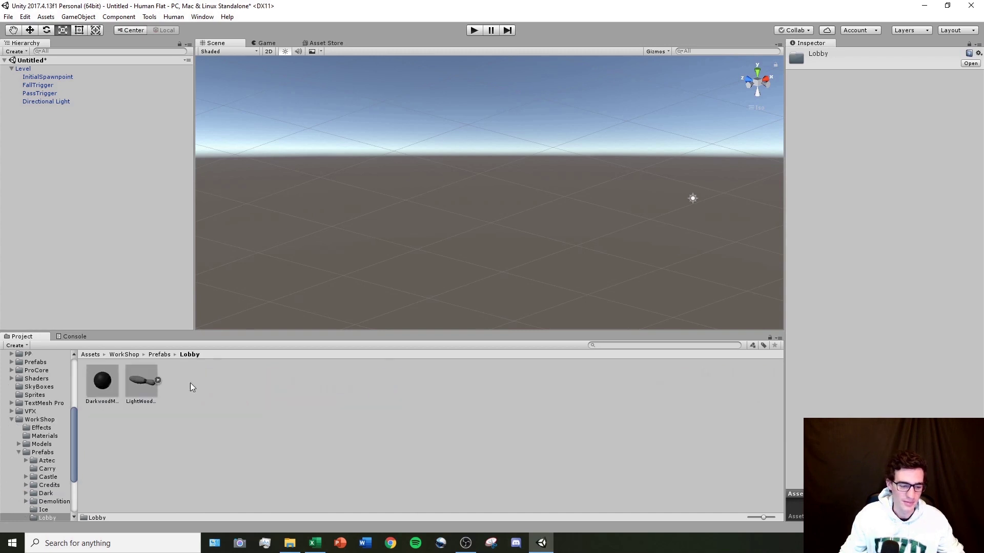
drag(97, 392, 387, 260)
drag(455, 235, 456, 234)
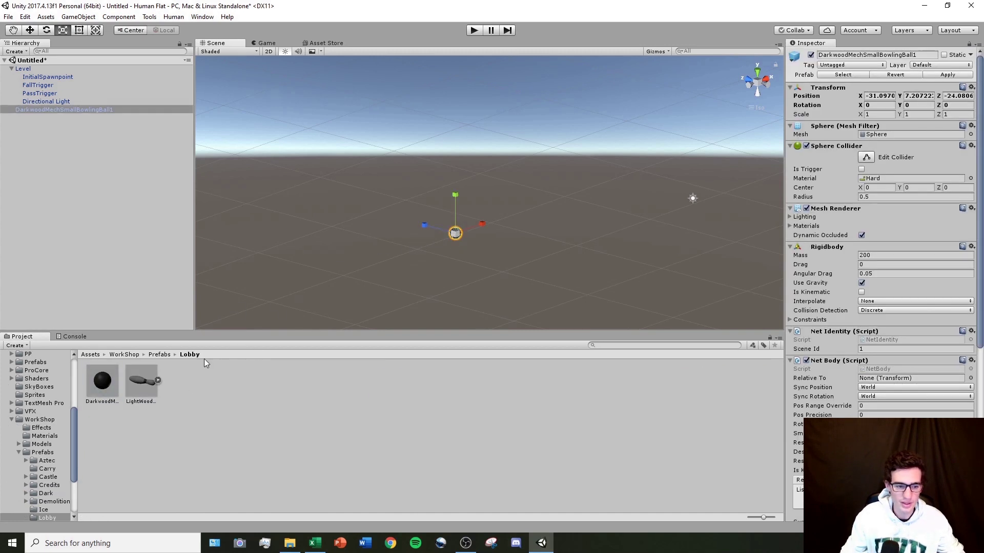
Step: Place two LightWoodMechSmallBowlingPin1 pins beside the ball and clear the selection
drag(367, 233, 380, 221)
drag(142, 384, 459, 197)
click(597, 254)
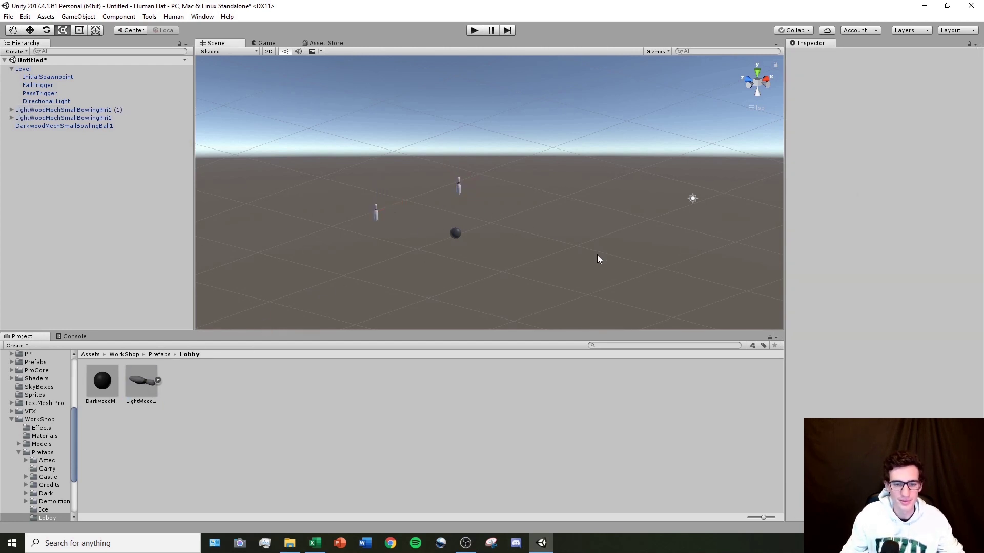
Step: Collapse Level, select both bowling pins and the ball, and drag them under Level
click(11, 69)
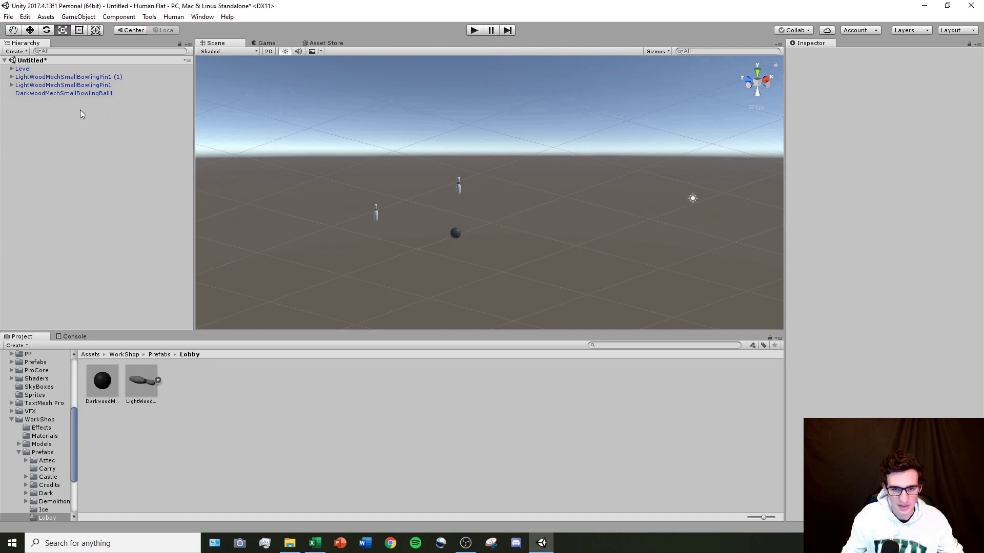
click(45, 76)
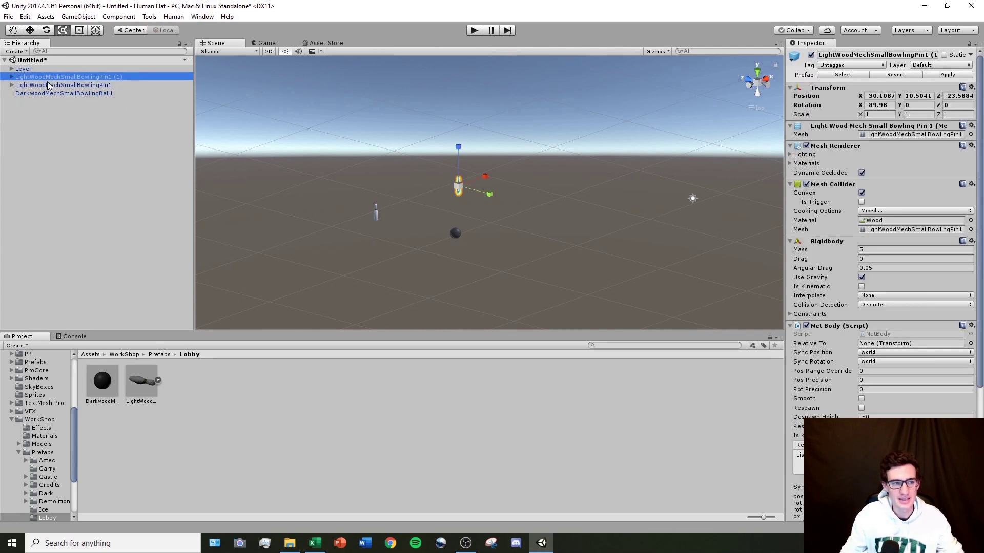
shift+click(48, 86)
shift+click(47, 92)
drag(41, 77, 41, 69)
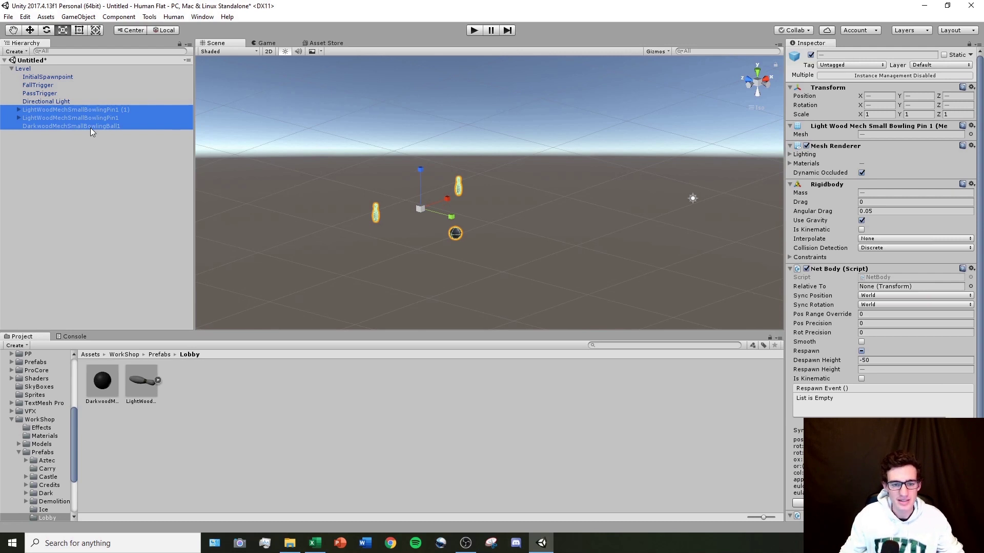
Step: Move the left bowling pin leftward with the Move tool to about (-36.76, 9.76, -19.8)
click(31, 33)
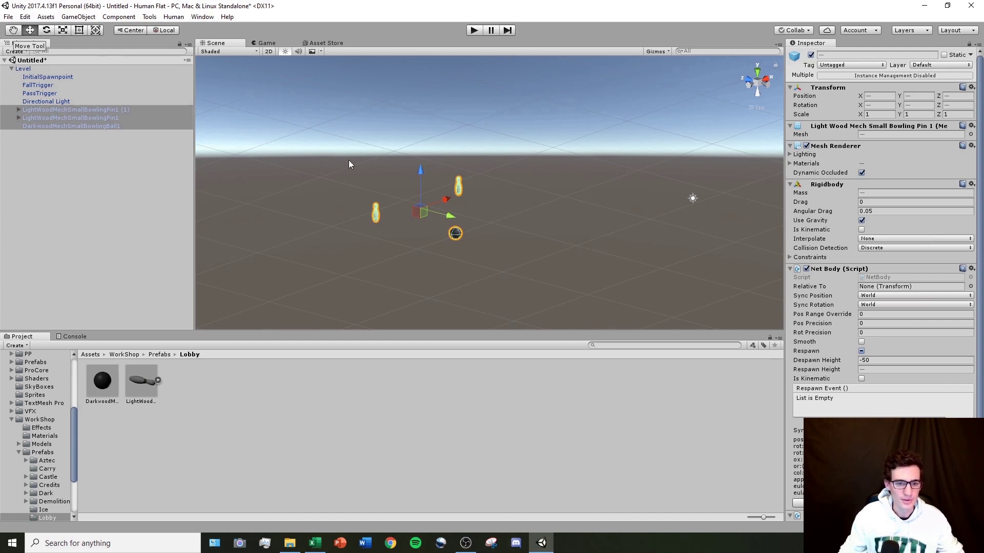
click(377, 215)
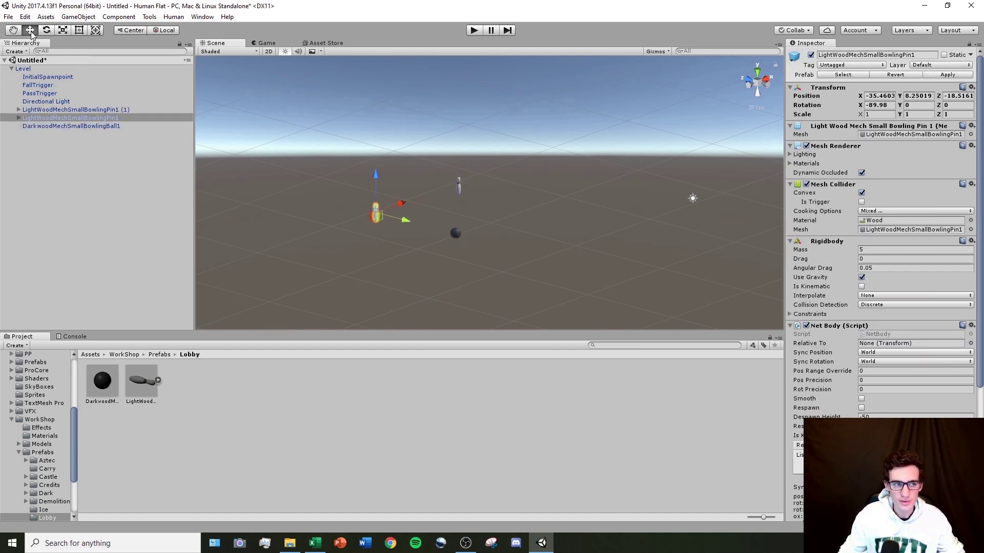
drag(400, 206, 515, 246)
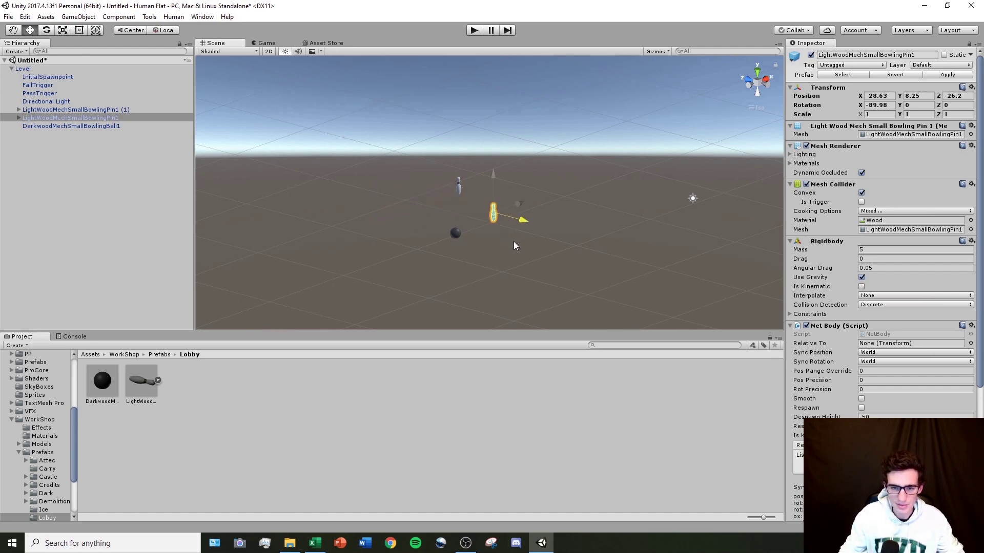
mouse_move(496, 182)
mouse_down()
mouse_move(491, 149)
mouse_move(497, 186)
mouse_up()
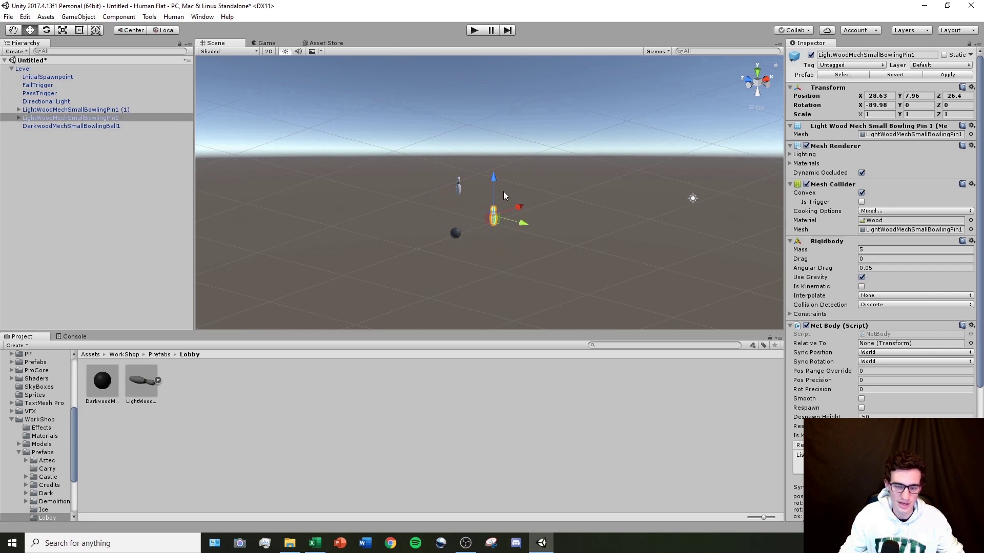
drag(483, 220, 429, 207)
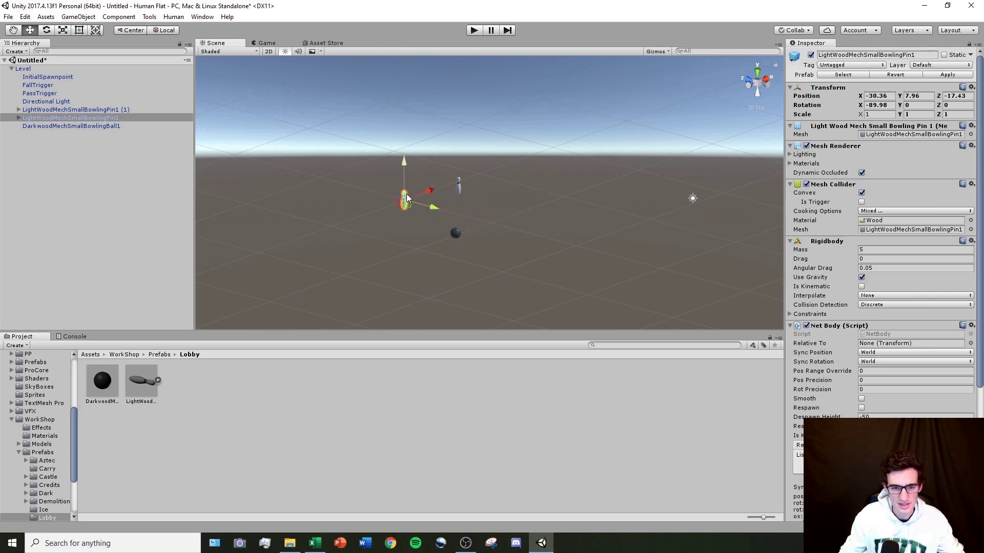
drag(405, 200, 448, 194)
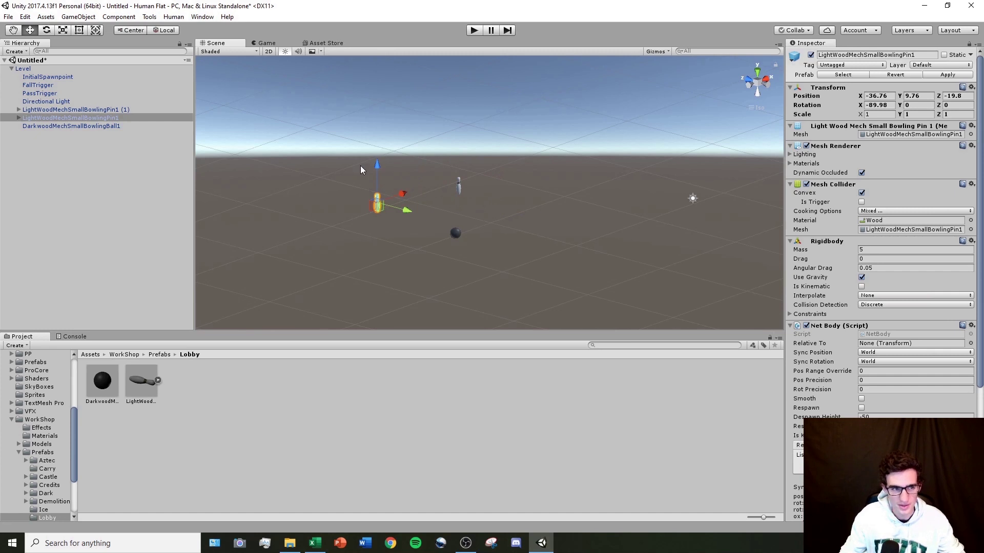
Step: Rotate the pin with the Rotate tool to about (-91.659, 167.753, -158.652)
click(47, 30)
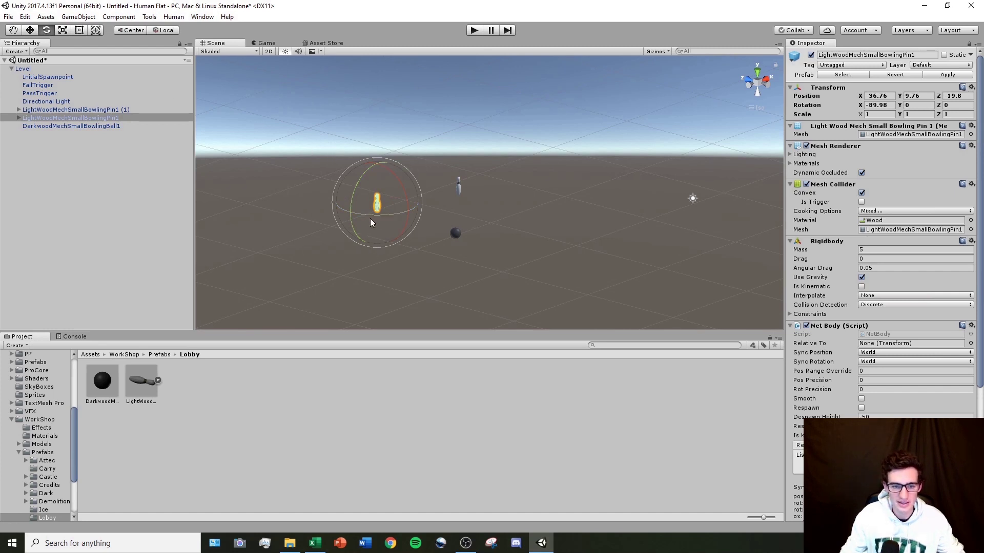
drag(401, 232, 379, 208)
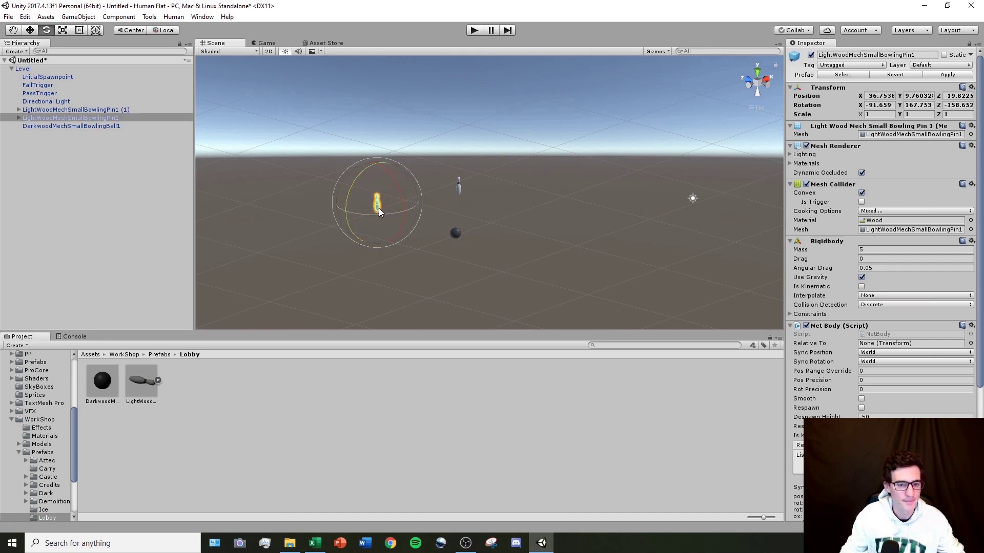
Step: Scale the pin up to about (3.006, 2.993, 1.911) with the Scale tool, then deselect it
click(62, 32)
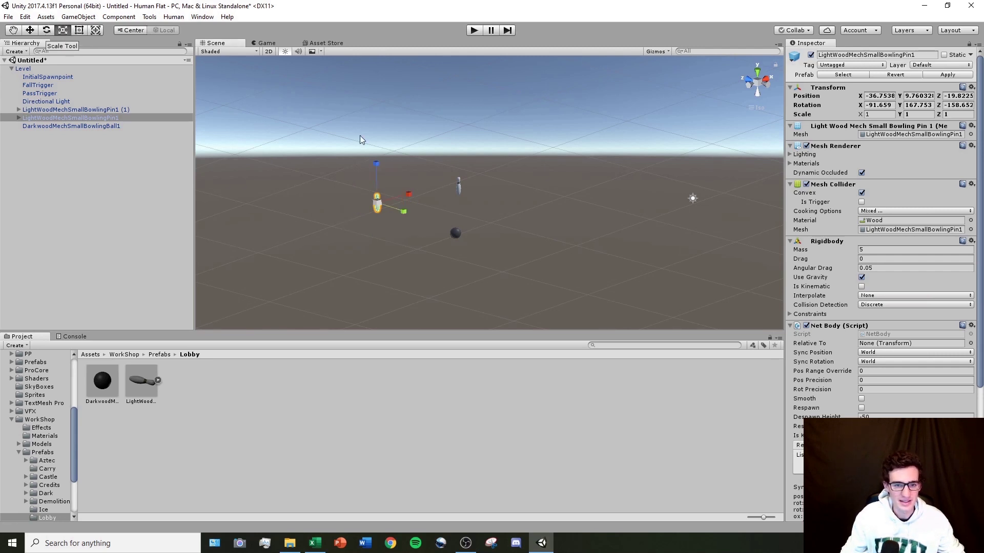
drag(375, 169, 375, 201)
drag(405, 131, 407, 192)
drag(486, 169, 418, 228)
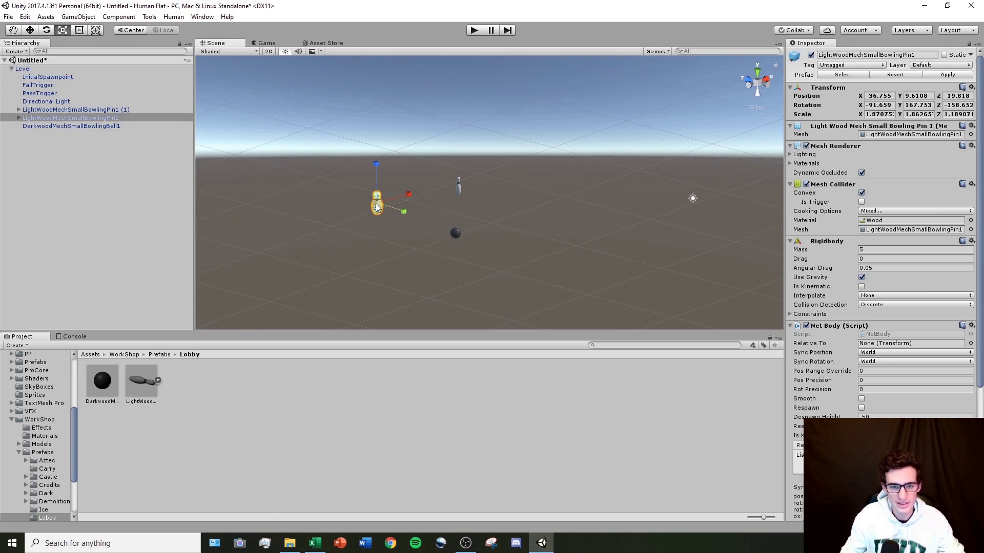
drag(377, 206, 371, 177)
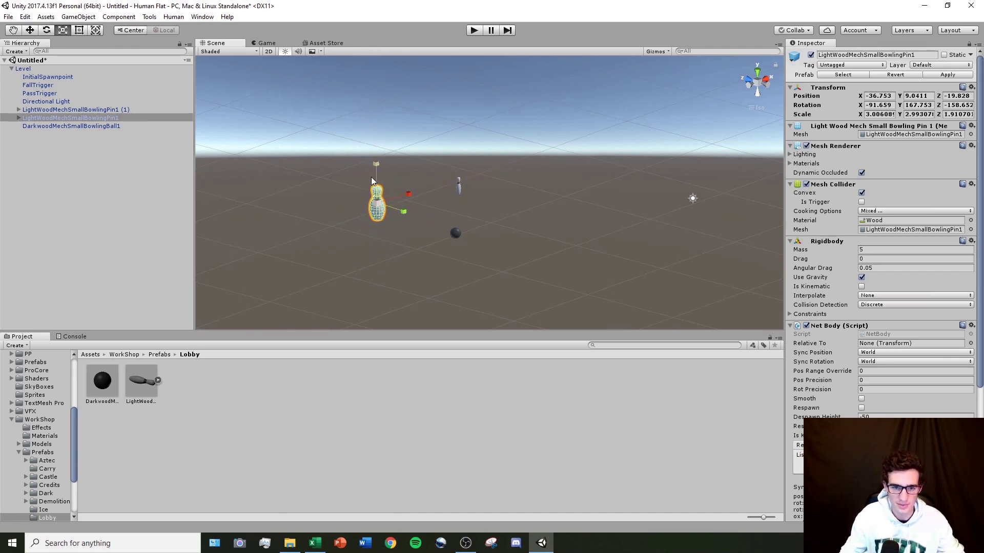
click(495, 200)
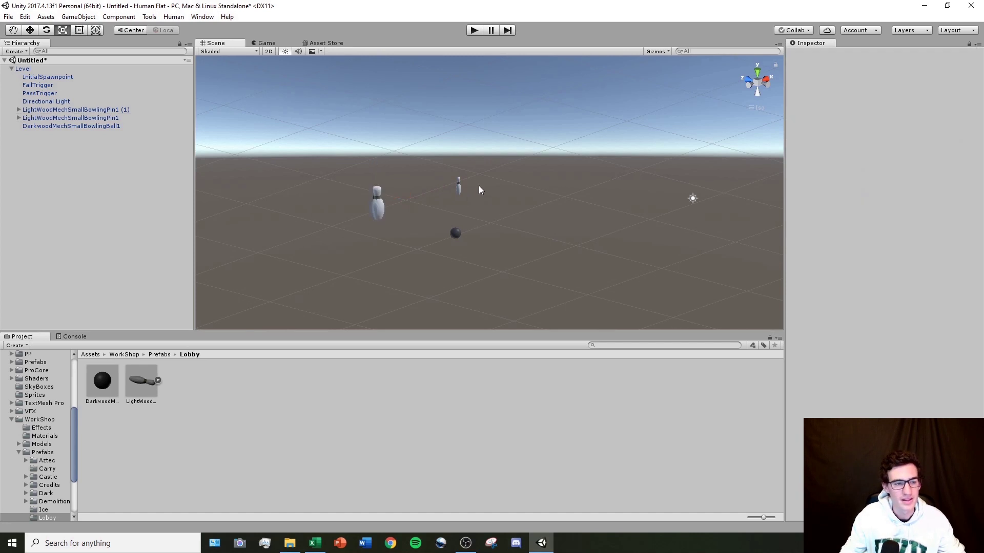
Step: Resize, move and tilt the pin experimentally with the Rect and Transform tools
click(80, 31)
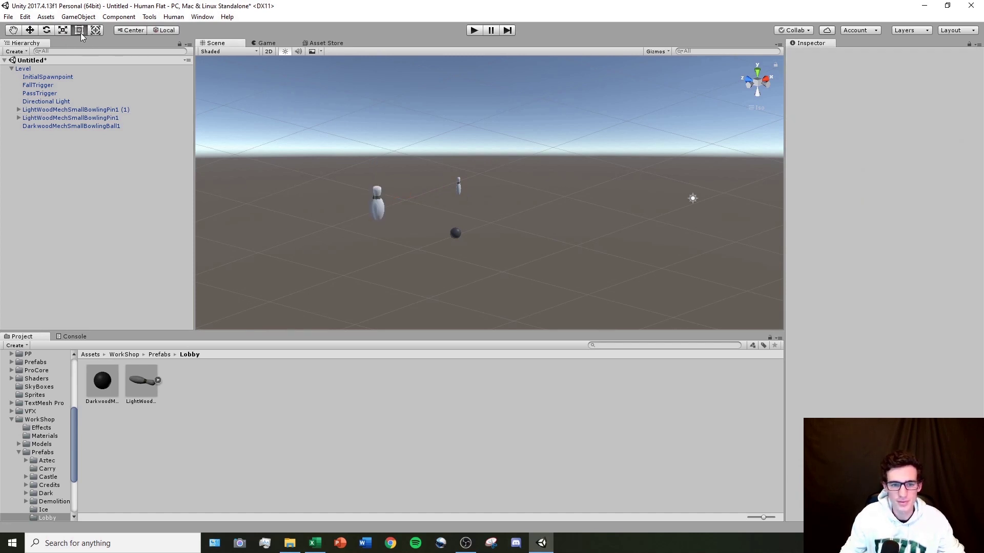
click(373, 204)
drag(383, 200, 330, 165)
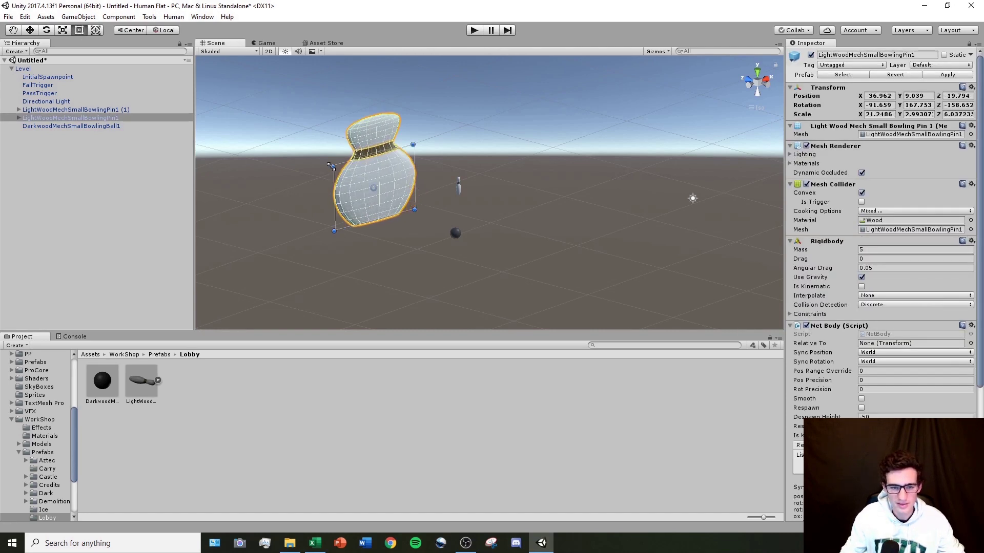
drag(415, 210, 389, 199)
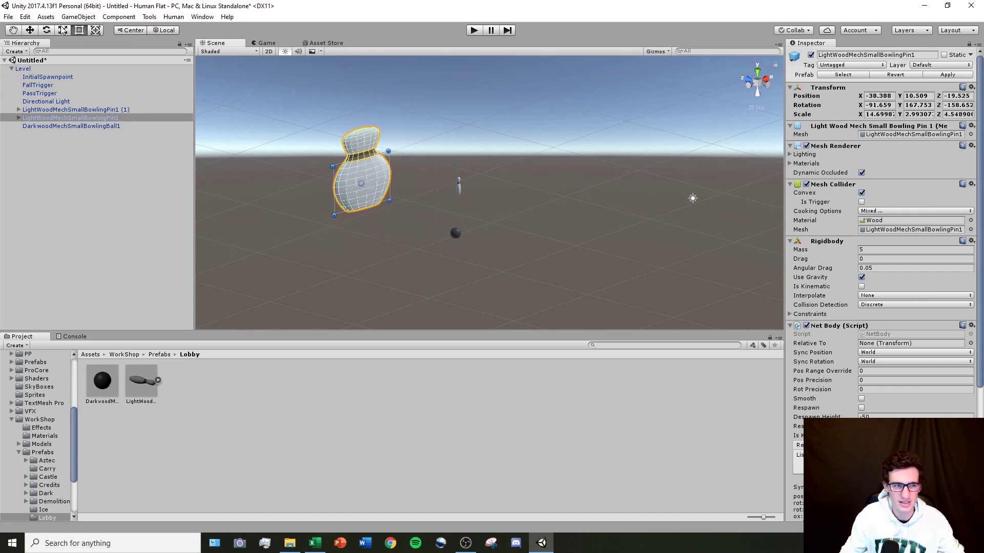
click(95, 31)
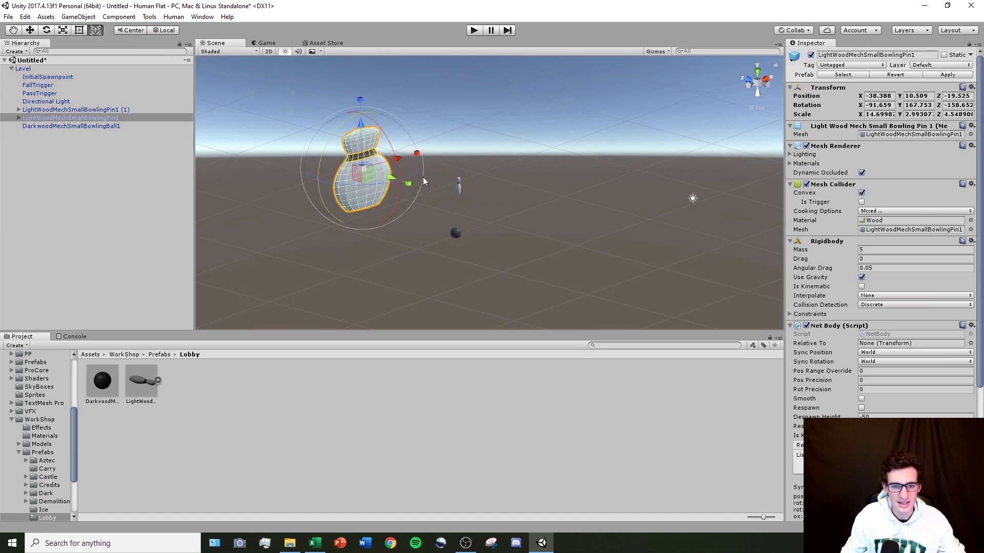
drag(387, 176, 418, 168)
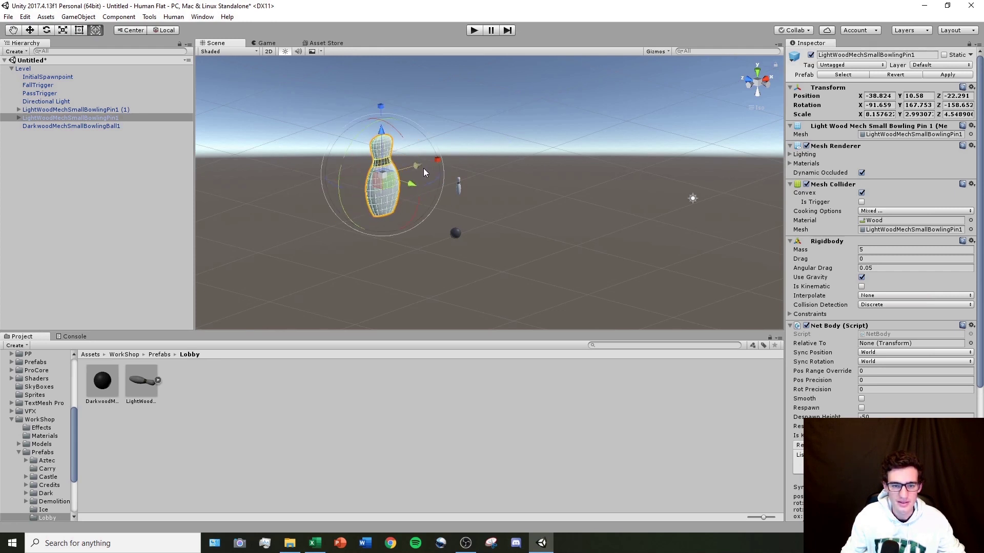
drag(416, 204, 279, 193)
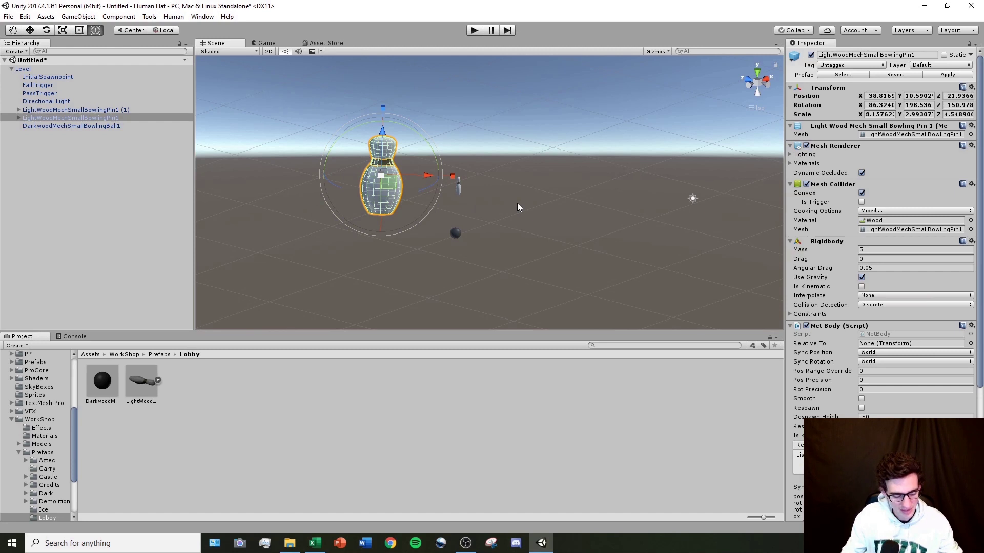
Step: Undo the pin changes until its scale is back to (1, 1, 1)
key(ctrl+z)
key(ctrl+z)
key(ctrl+z)
key(ctrl+z)
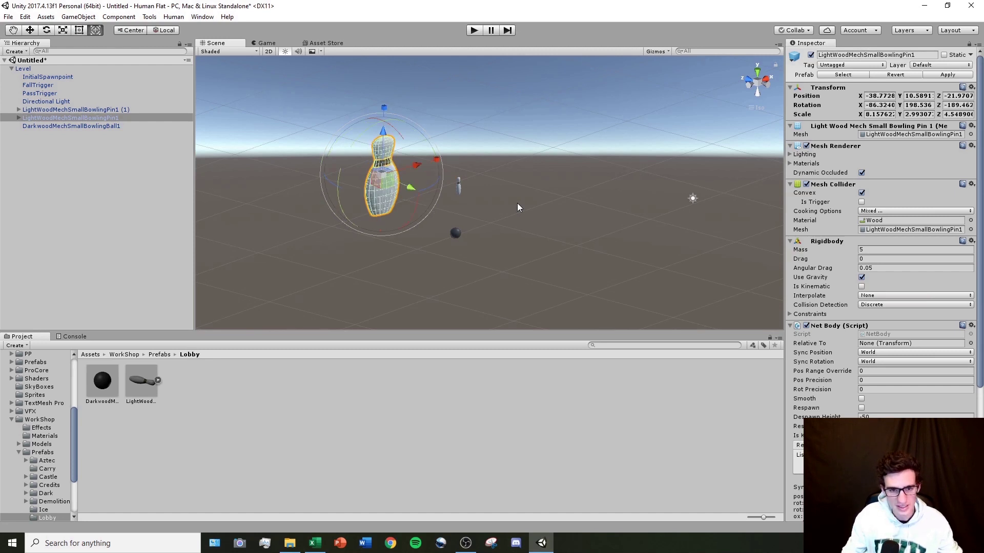
key(ctrl+z)
key(ctrl+z)
key(ctrl+z)
key(ctrl+z)
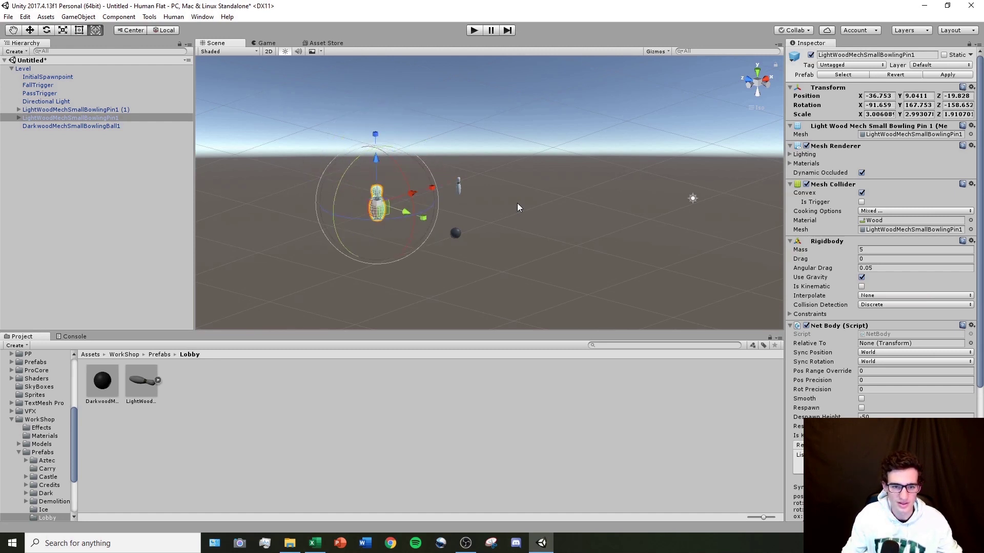
key(ctrl+z)
key(ctrl+z)
key(ctrl+z)
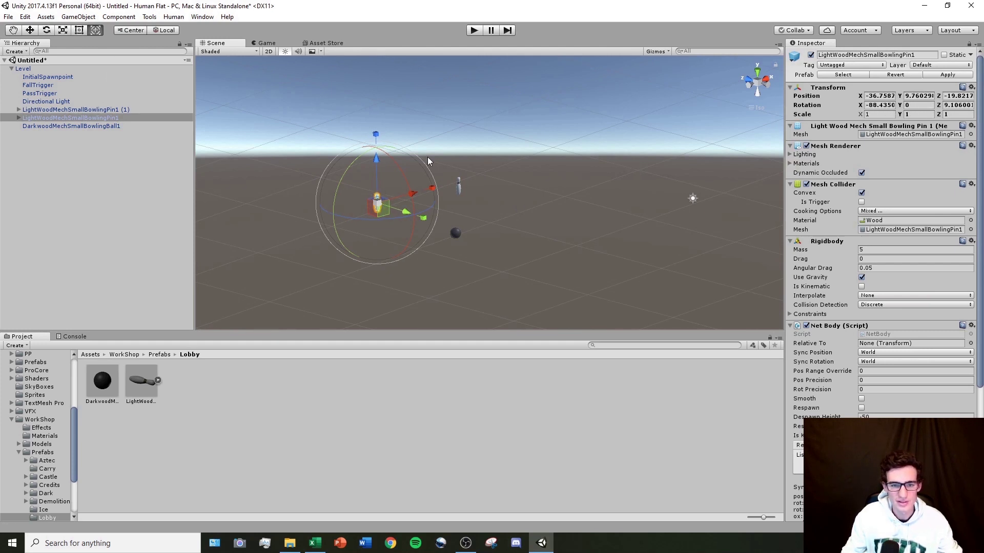
Step: Deselect the pin and orbit and pan to a lower view of both pins and the ball
click(542, 211)
right_drag(542, 210, 421, 215)
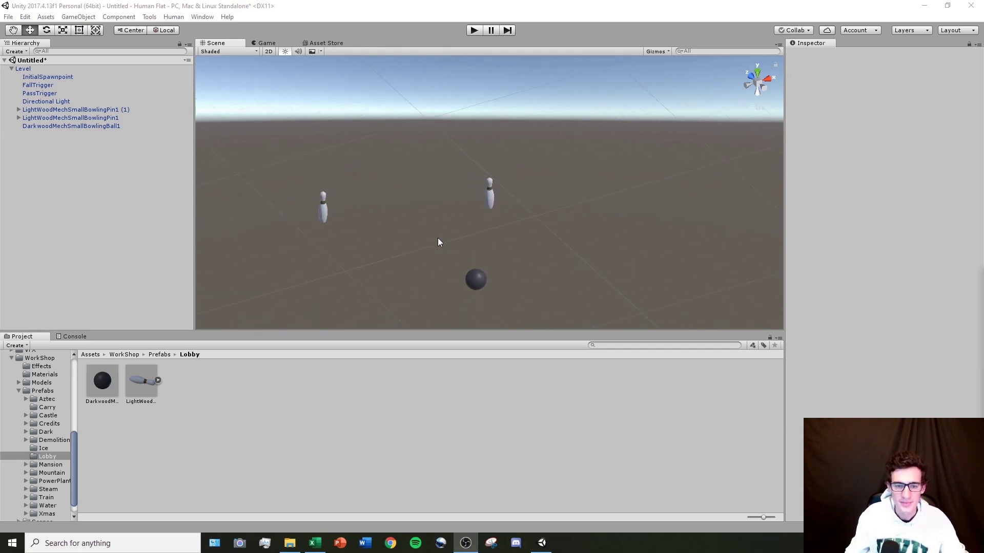
alt+drag(364, 229, 375, 186)
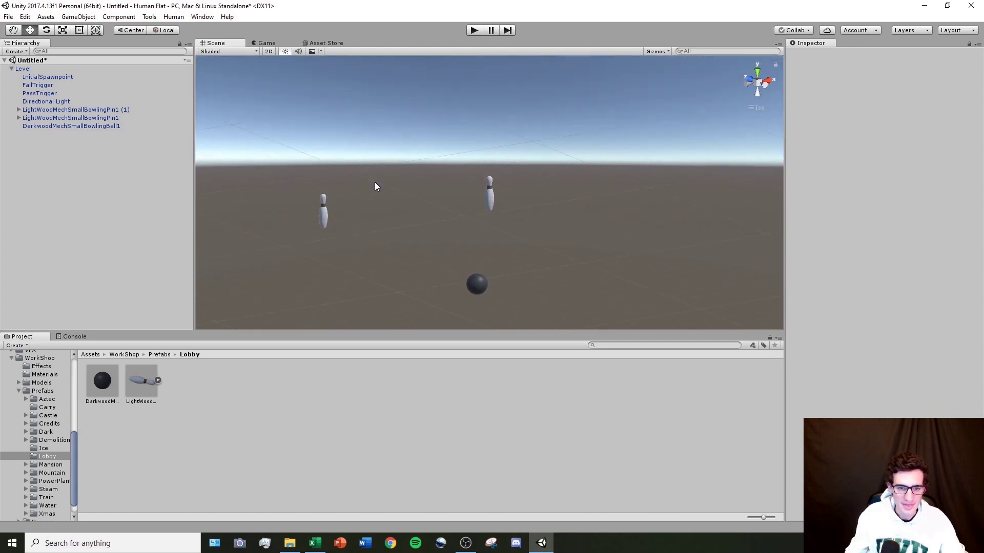
middle_drag(375, 248, 468, 250)
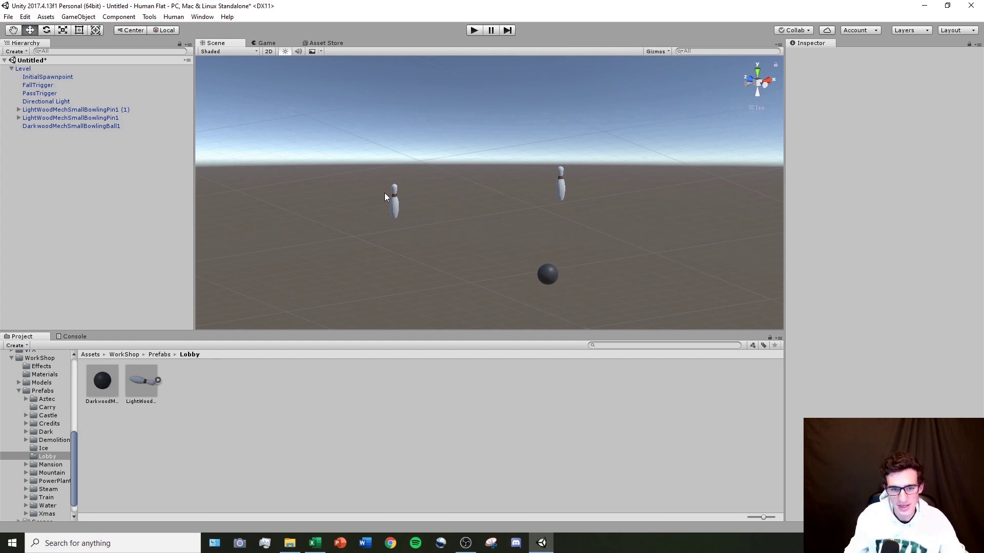
Step: Frame DarkwoodMechSmallBowlingBall1 and look down at it, zooming out slightly
double_click(73, 126)
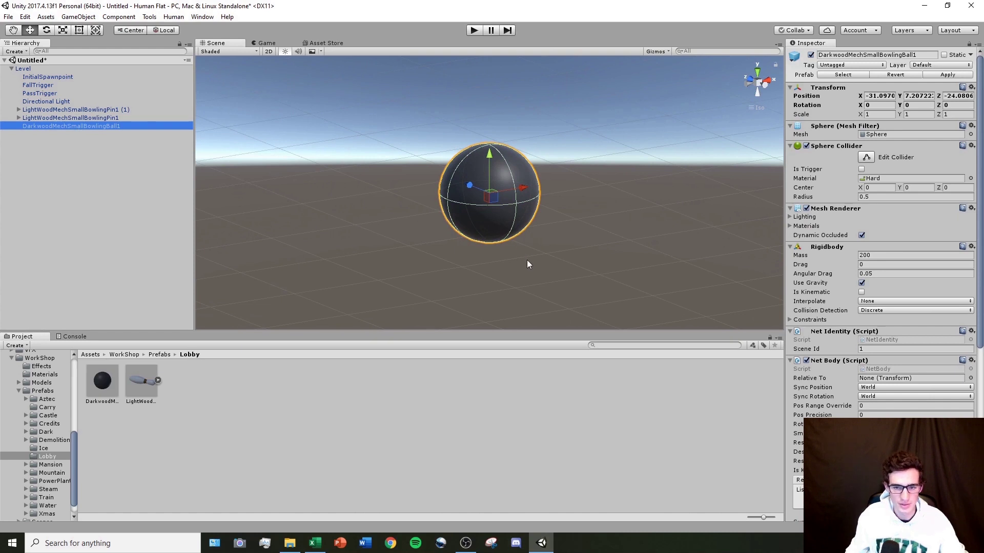
click(463, 260)
alt+drag(423, 255, 523, 325)
scroll(515, 269, down, 5)
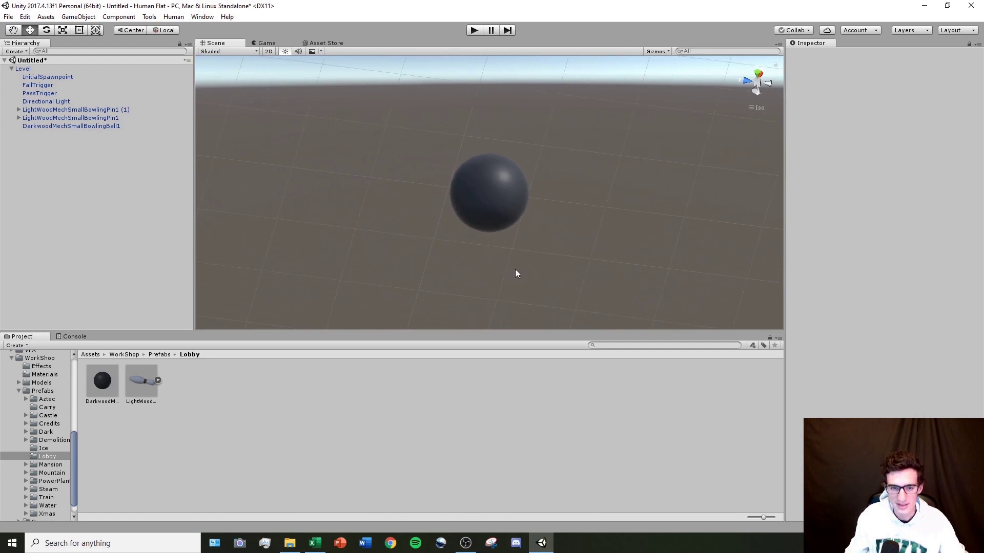
Step: Frame LightWoodMechSmallBowlingPin1, then LightWoodMechSmallBowlingPin1 (1), zooming out
double_click(114, 116)
double_click(112, 109)
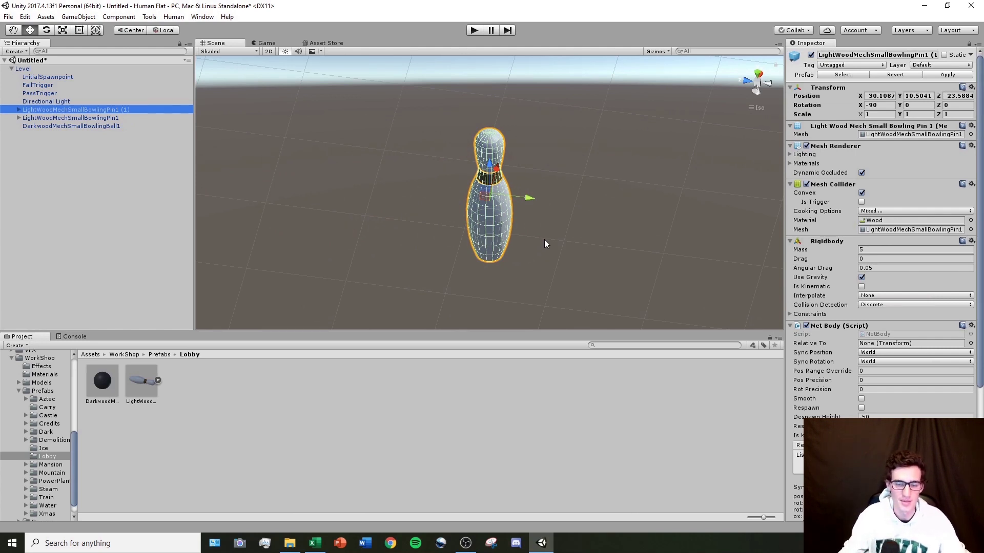
scroll(563, 251, down, 5)
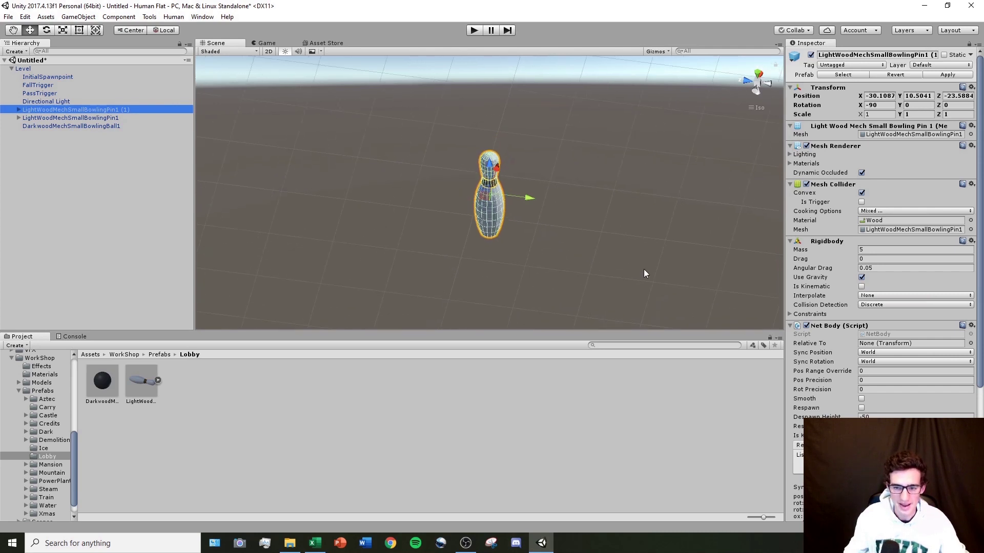